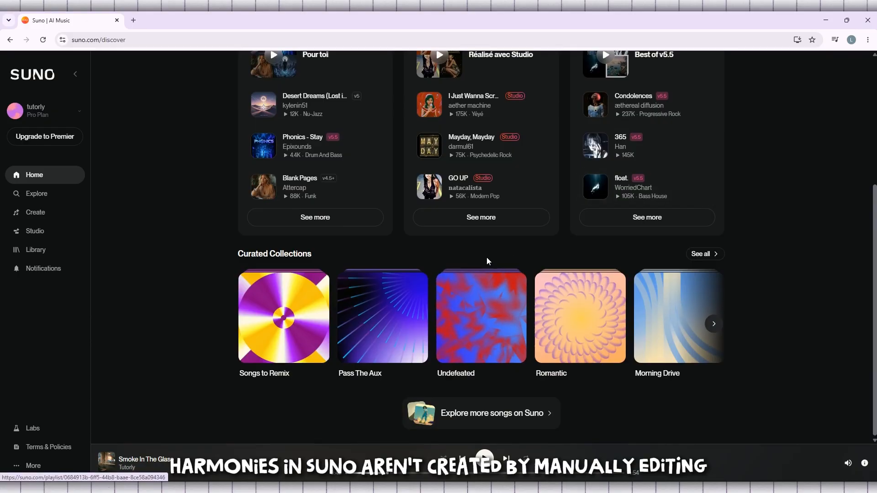
- Open the full list of Curated Collections, look through it, and return to the home page
scroll(483, 239, "up", 3)
scroll(483, 235, "down", 3)
scroll(483, 233, "down", 1)
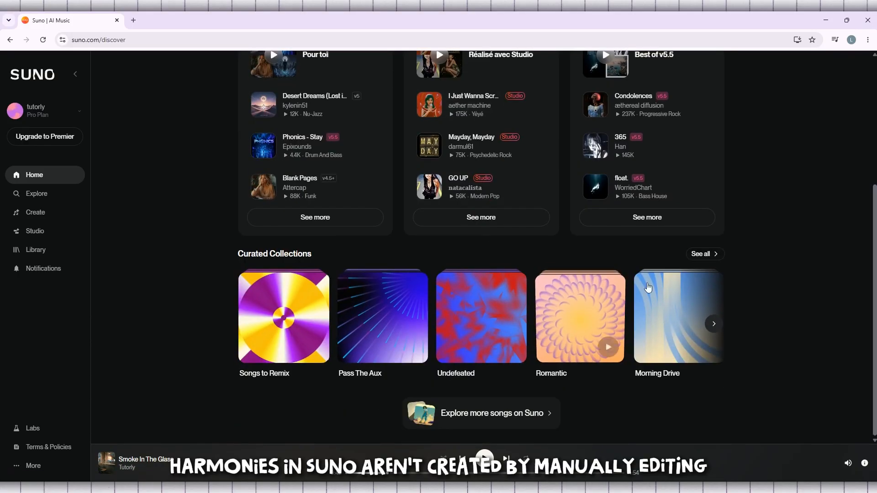
left_click(718, 255)
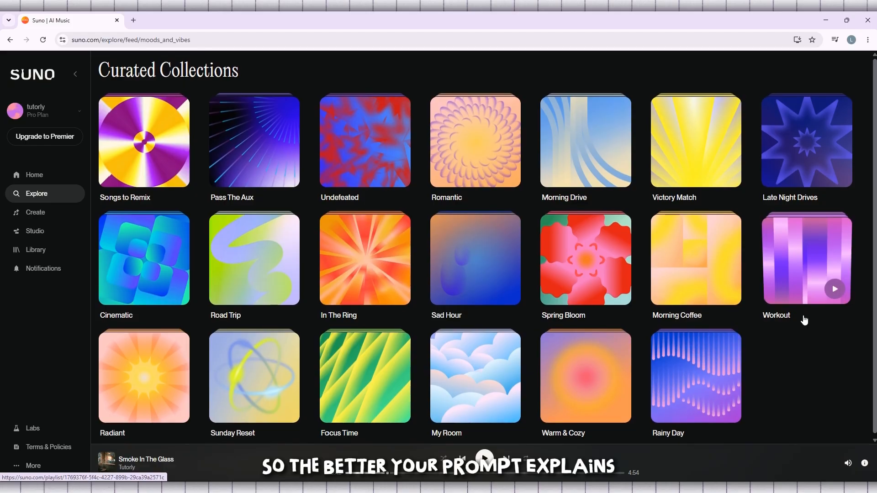
left_click(9, 39)
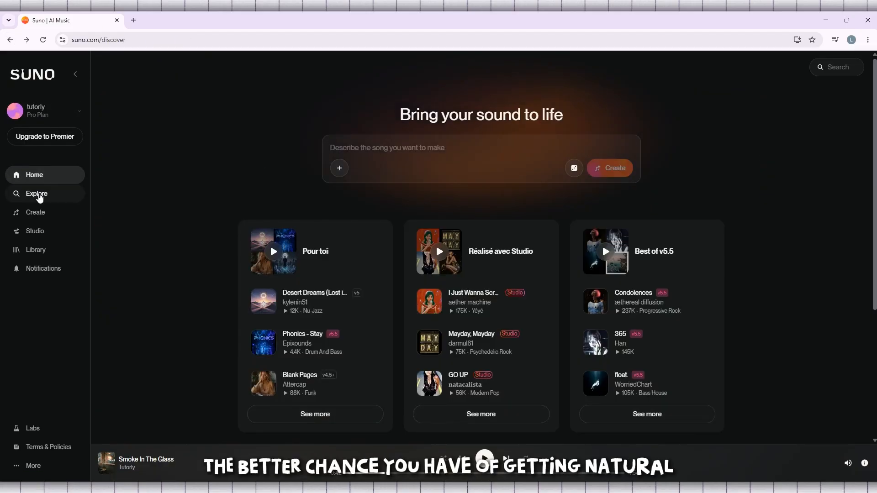
- Browse the Explore page and look through the full list of Best Of genre playlists
left_click(38, 194)
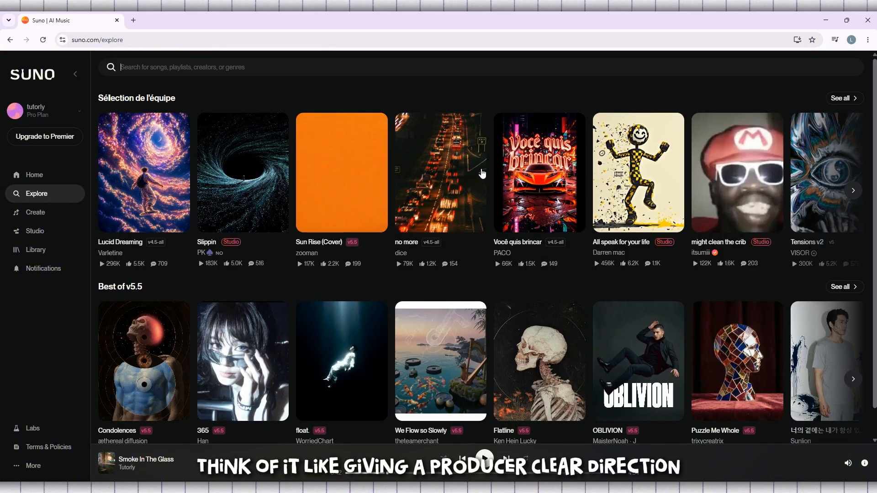
scroll(450, 207, "down", 1)
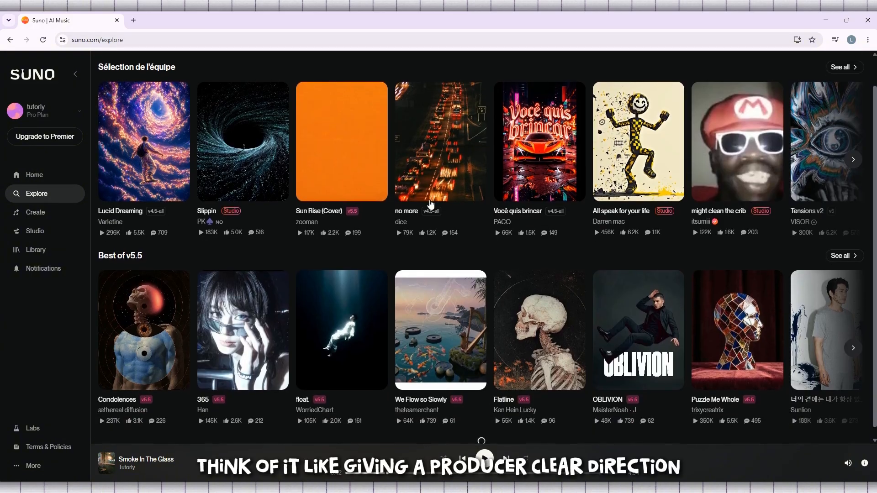
scroll(430, 203, "down", 4)
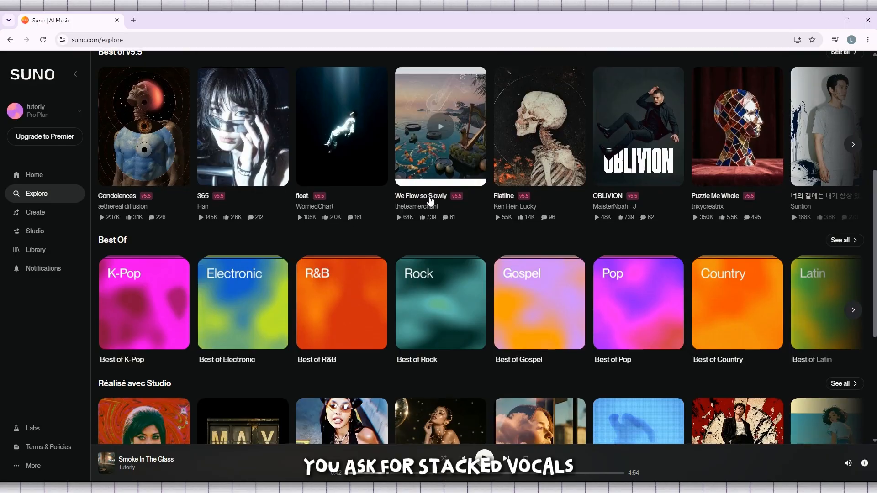
scroll(430, 199, "down", 2)
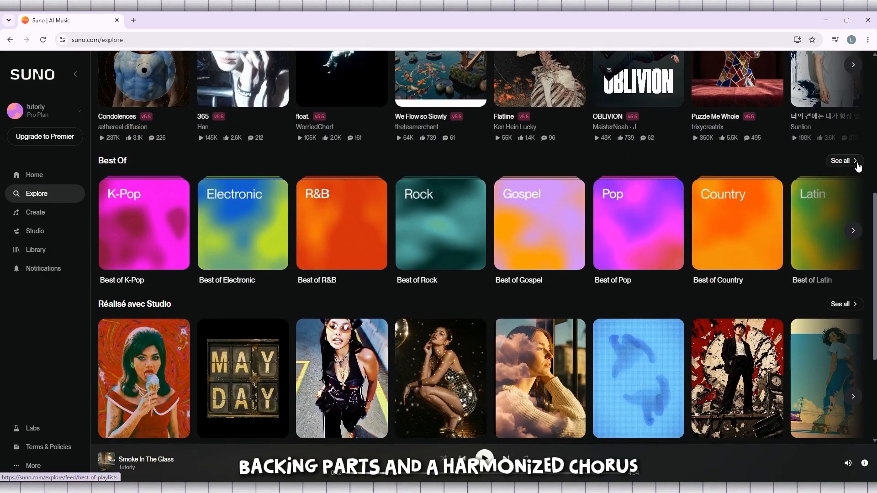
left_click(857, 164)
scroll(711, 163, "down", 1)
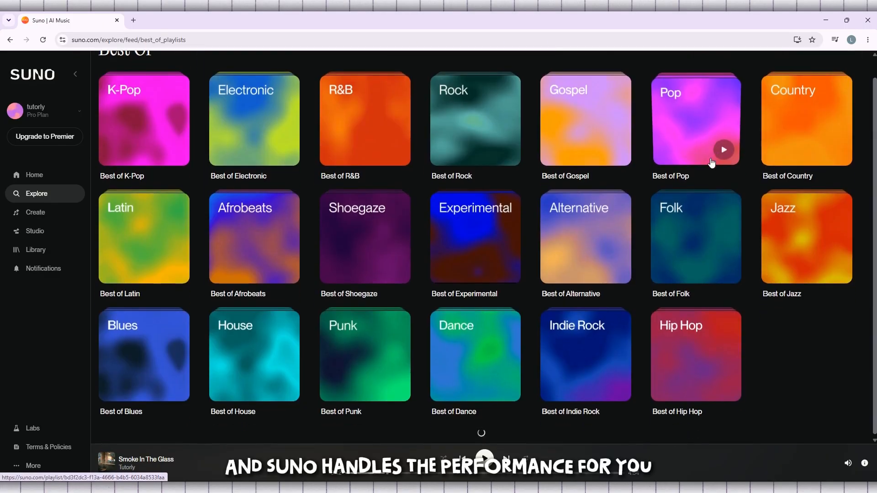
scroll(711, 163, "down", 2)
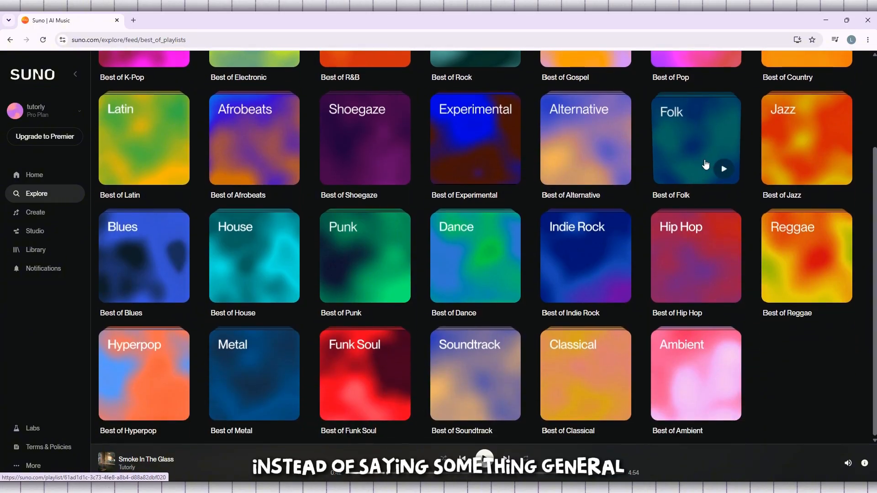
scroll(706, 164, "up", 3)
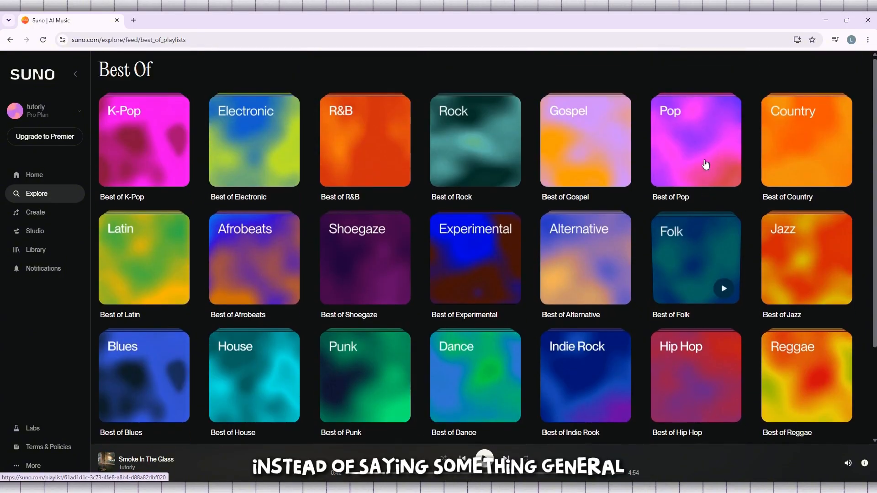
left_click(10, 39)
- Look through the rest of the Explore page, including the contests, trending songs, new songs, suggested creators and hooks
scroll(440, 229, "down", 4)
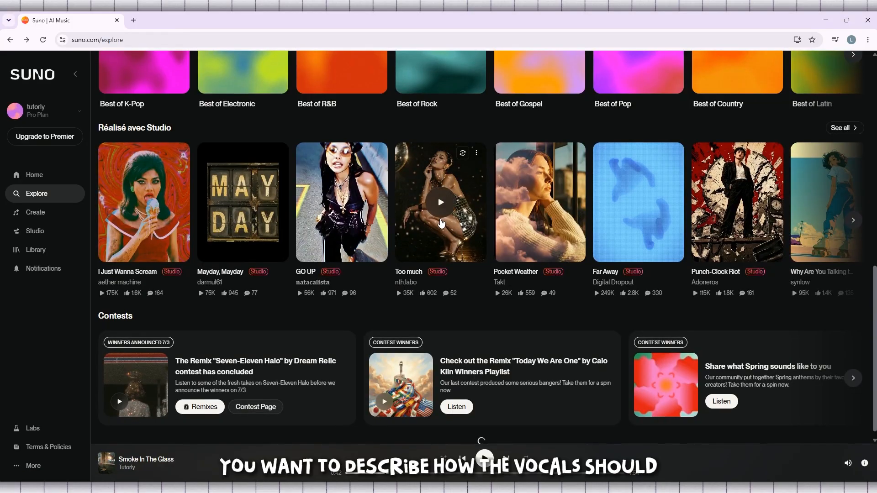
scroll(441, 223, "down", 3)
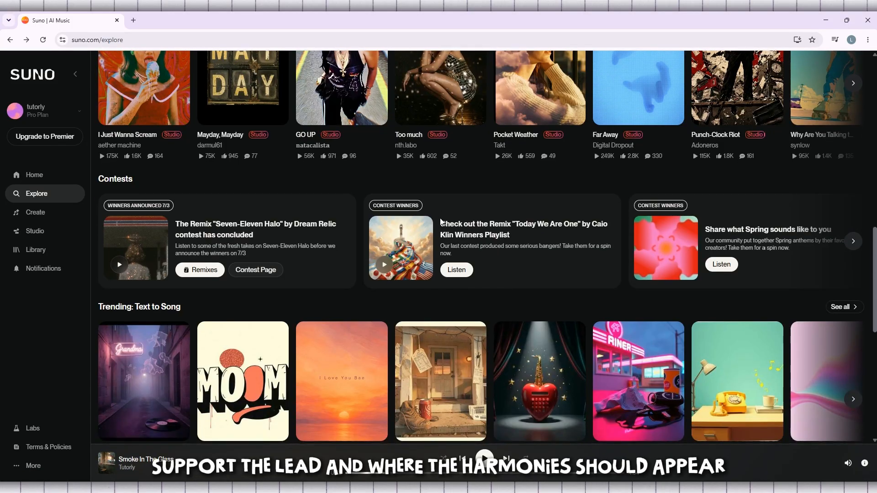
scroll(441, 223, "down", 3)
scroll(441, 223, "down", 3)
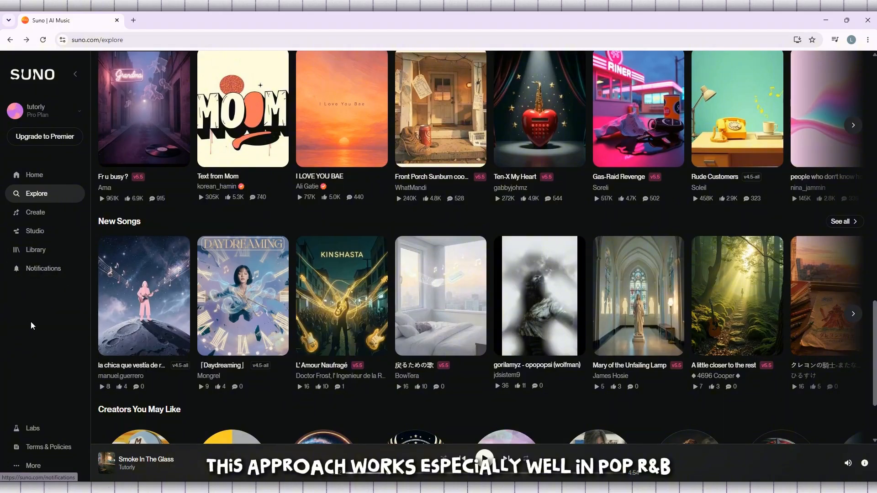
scroll(478, 215, "down", 3)
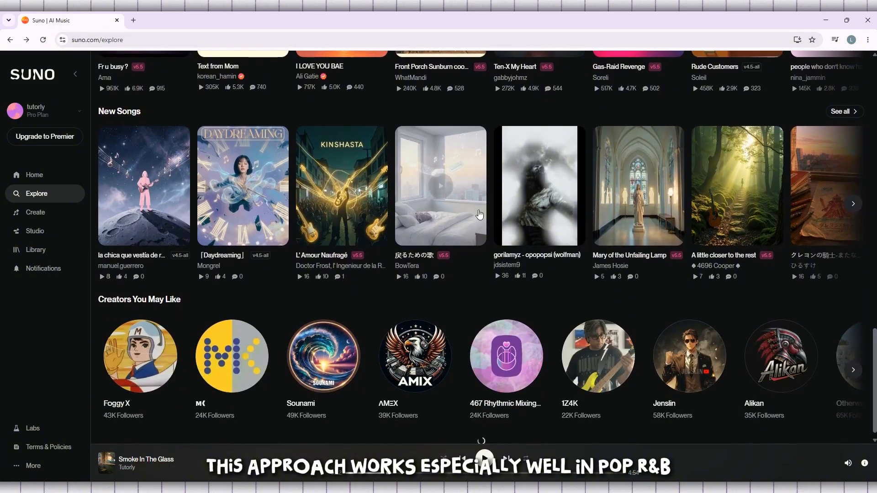
scroll(479, 214, "down", 3)
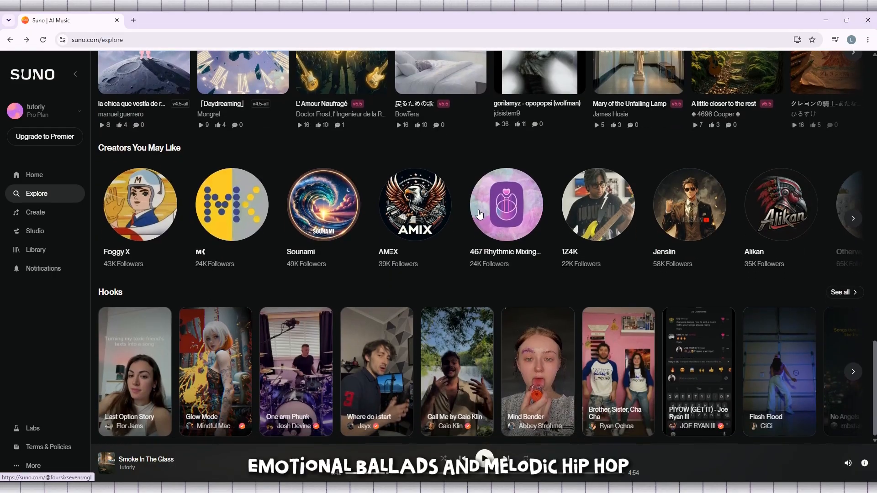
- Go to suno.com/discover and look through its song lists and curated collections
left_click_drag(99, 40, 169, 47)
type("/discover")
key("Return")
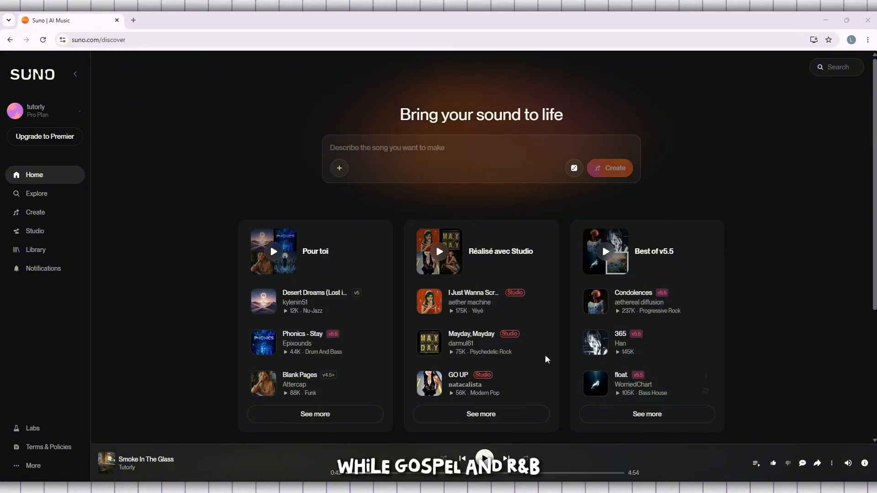
scroll(201, 283, "down", 2)
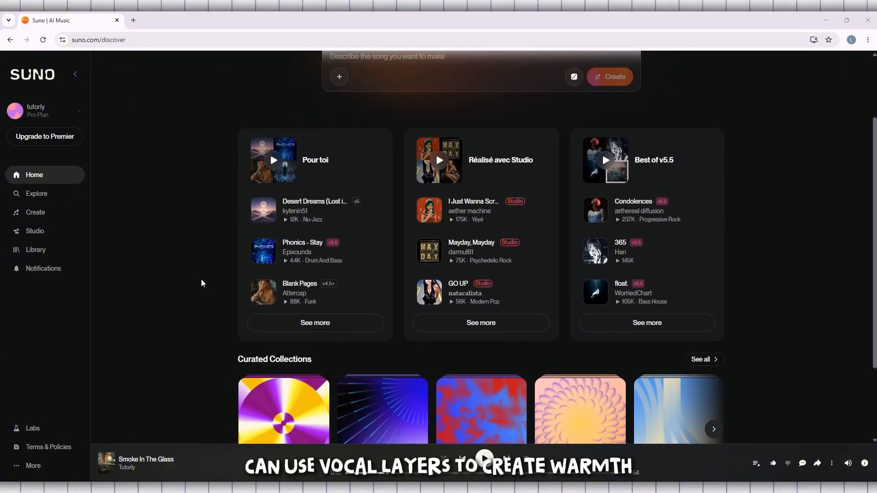
scroll(201, 283, "down", 1)
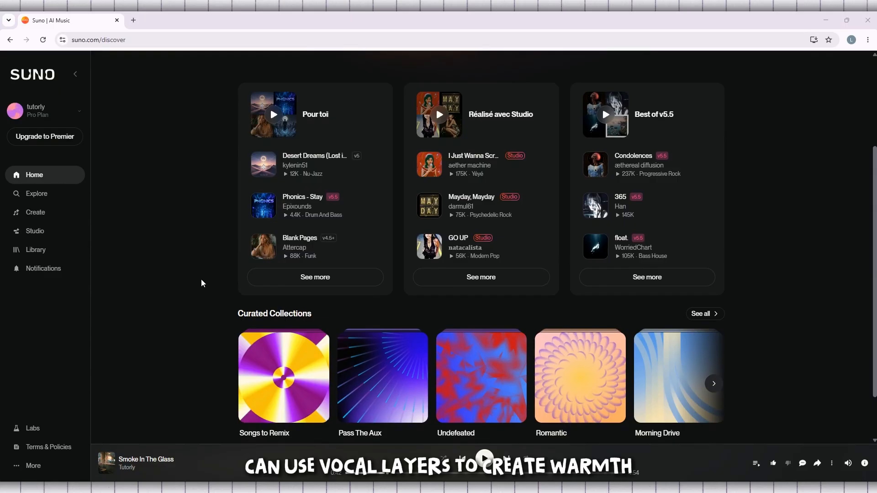
scroll(201, 284, "down", 1)
scroll(201, 283, "up", 4)
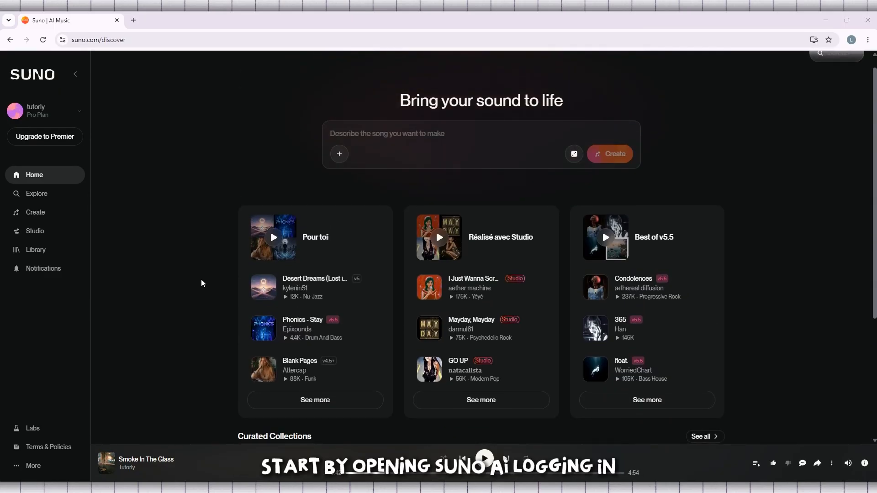
left_click(99, 41)
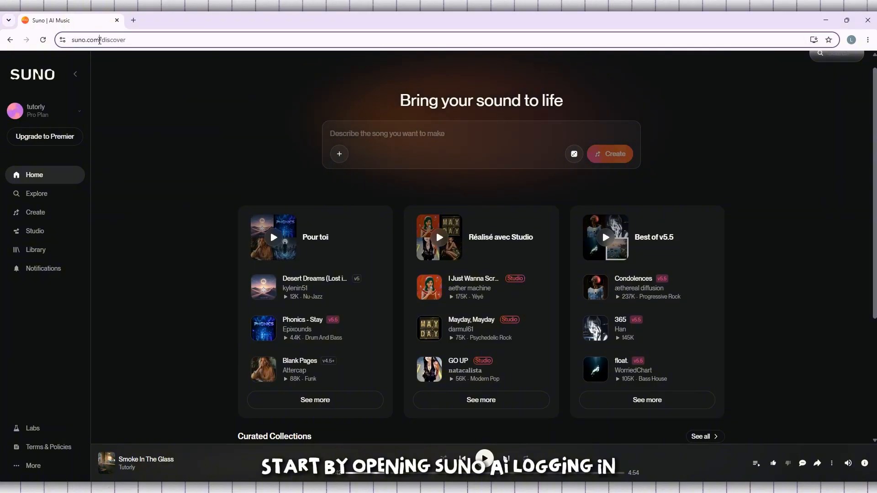
left_click(178, 90)
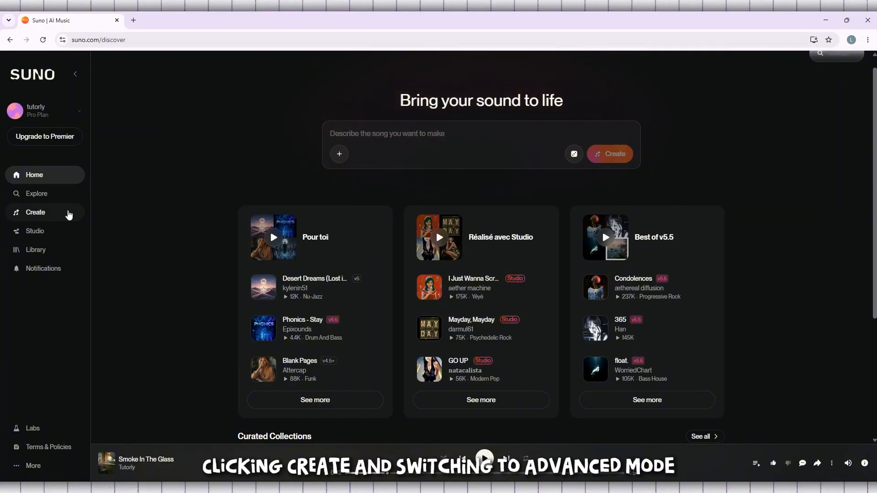
- Open the song creation page in Advanced mode and set the lyrics input to Write
left_click(46, 215)
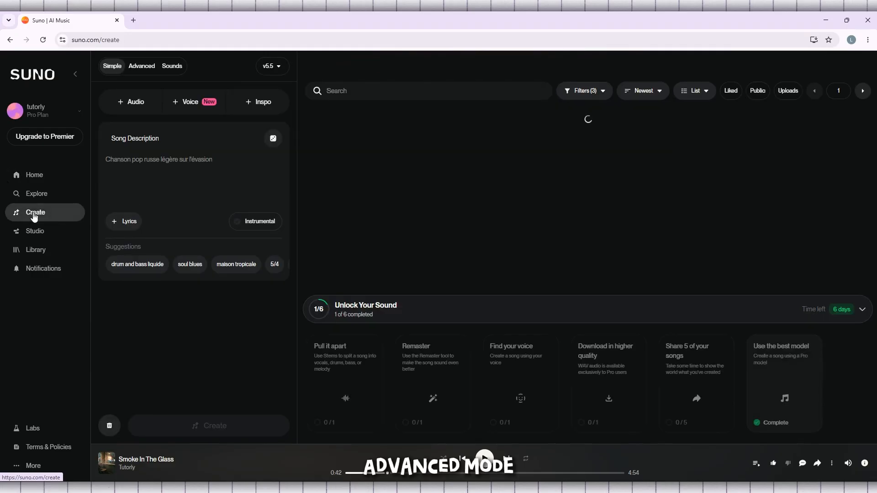
left_click(145, 67)
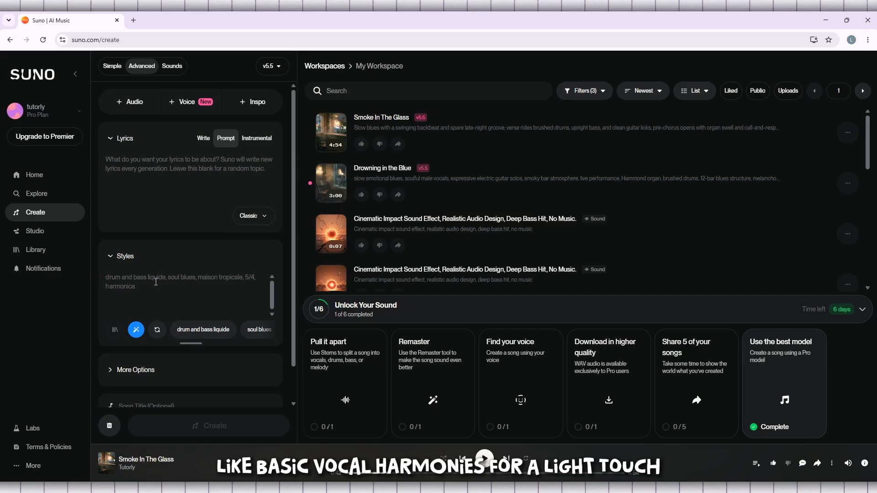
left_click(203, 139)
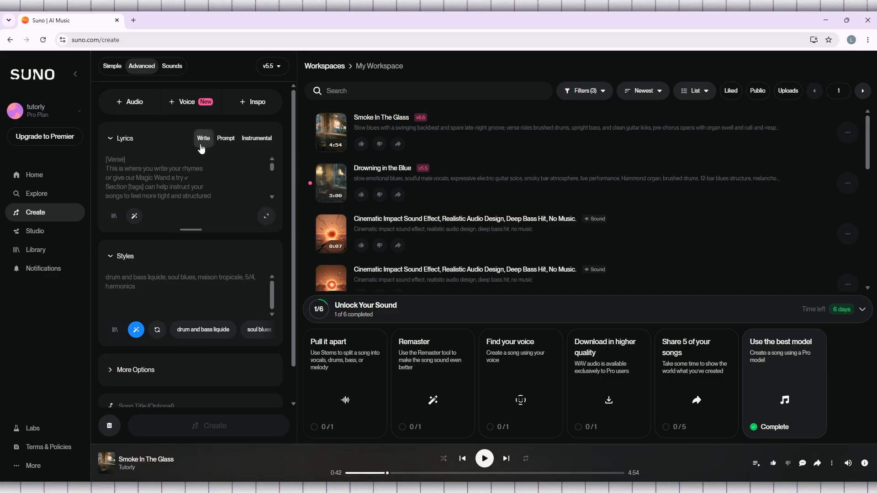
- Set the song's styles to "Emotional pop balled, powerful lead vocal, layered vocal harmonies in chorus, cinematic production, polished sound."
left_click(169, 275)
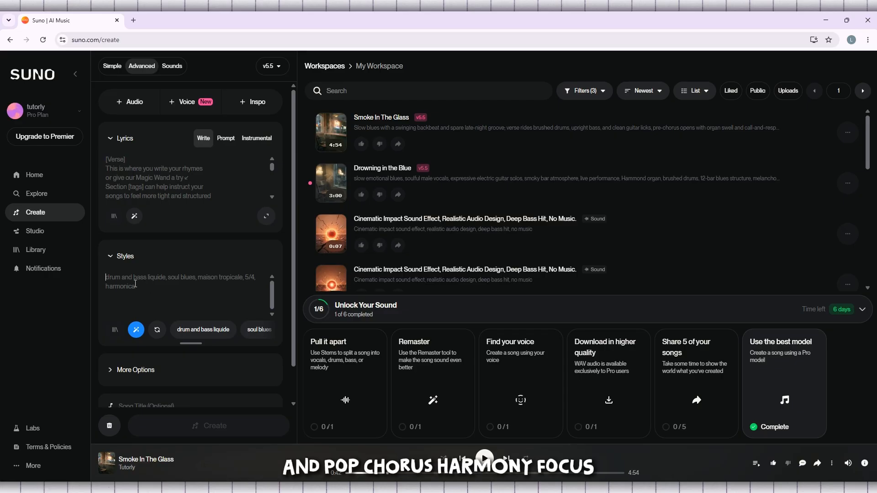
scroll(131, 270, "down", 1)
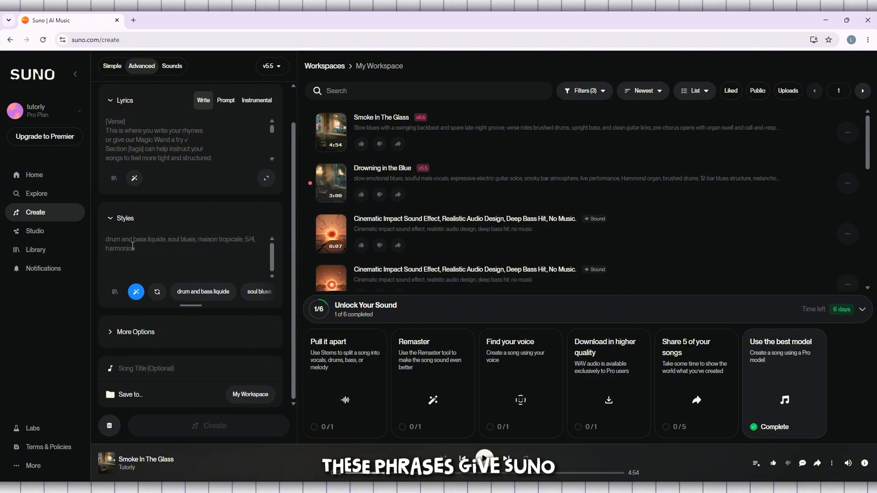
type("Emotional pop balled, powerful lead vocal, layered vocal harmonies in chorus, cinematic production, polished sound")
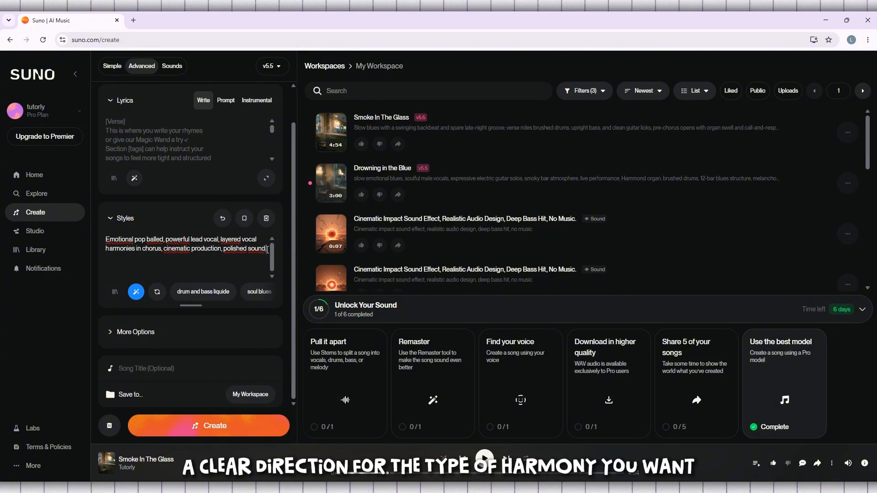
- Copy the whole style description, then expand it into a detailed version with the automatic style enhancer
left_click_drag(269, 250, 103, 244)
key("ctrl+c")
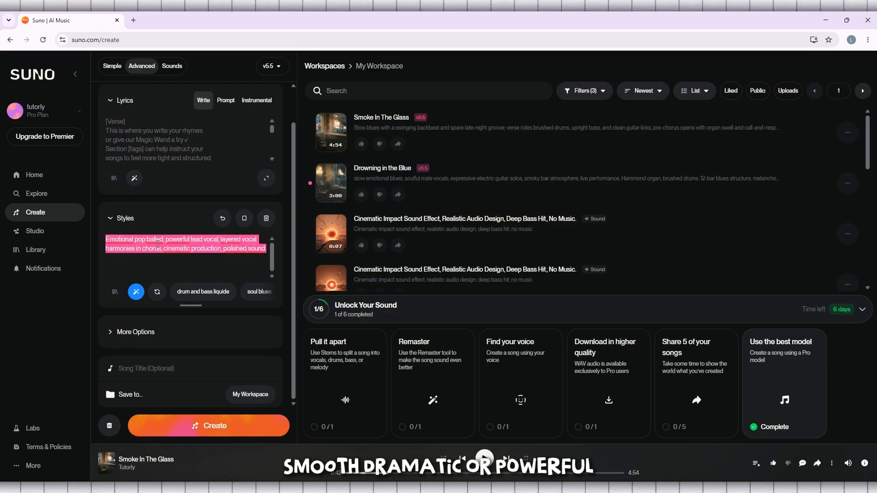
left_click(138, 248)
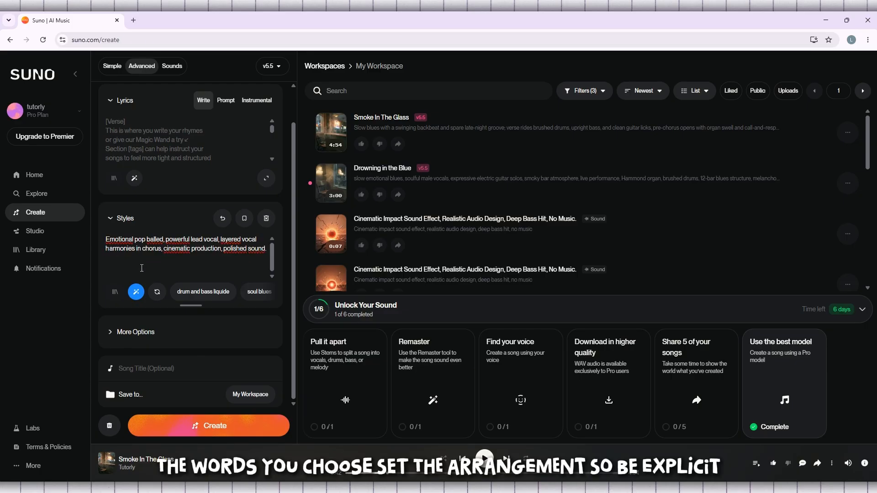
left_click(136, 293)
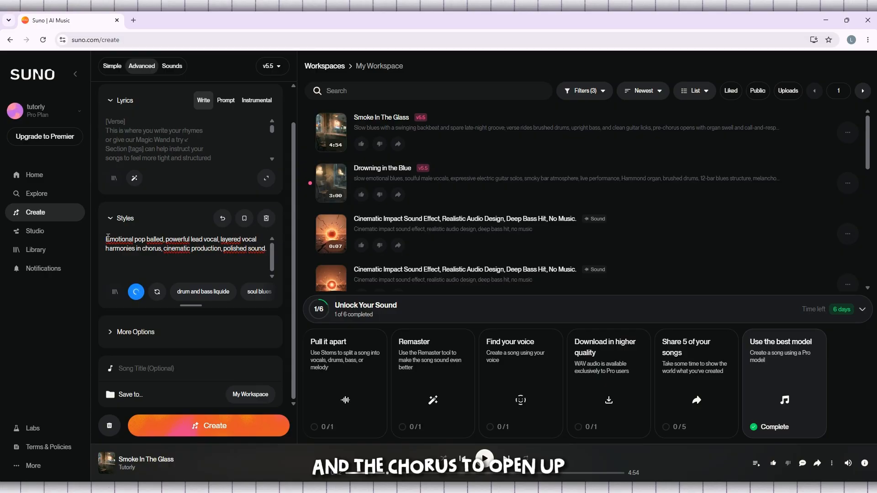
left_click_drag(107, 238, 235, 253)
left_click(244, 257)
- Paste the copied original style description into the song's lyrics
scroll(242, 253, "up", 2)
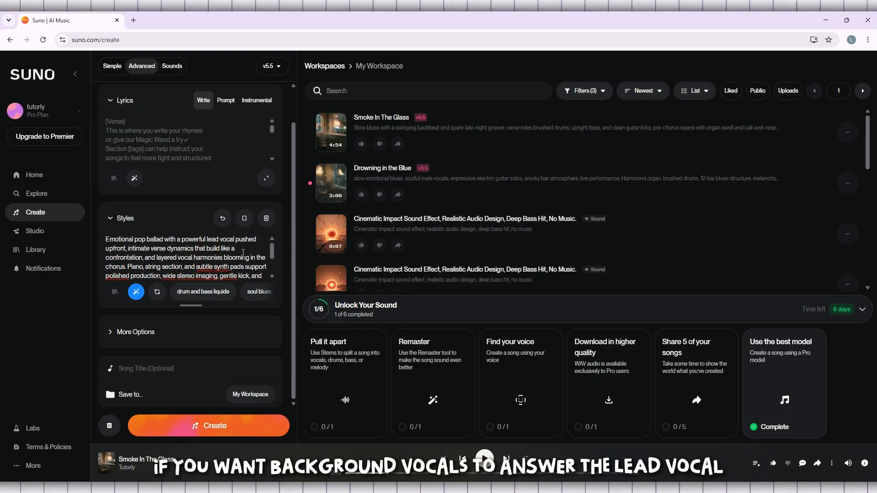
scroll(243, 252, "up", 1)
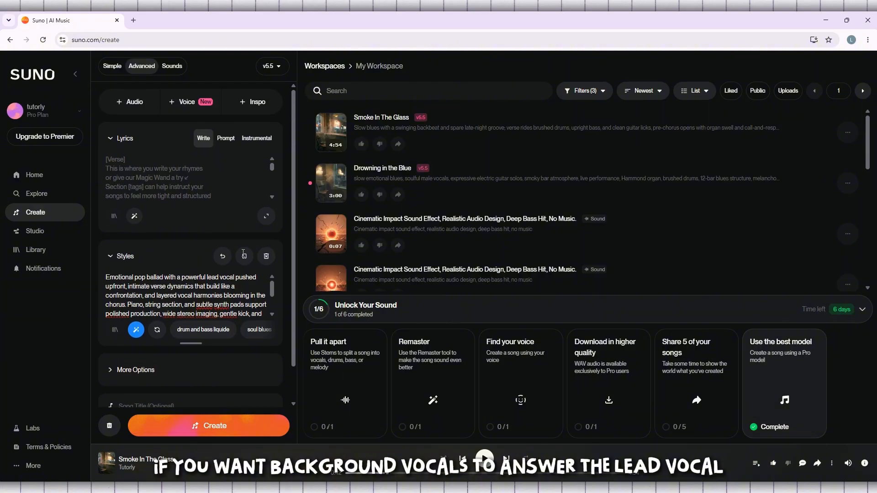
left_click(146, 169)
key("ctrl+v")
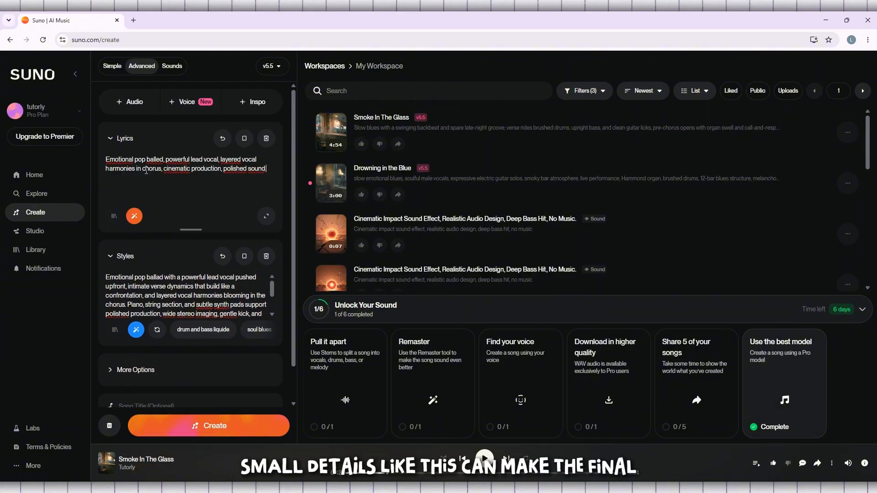
- Generate full-song lyrics from the pasted description with the Classic model and choose the "Glass in My Hands" version
left_click(135, 216)
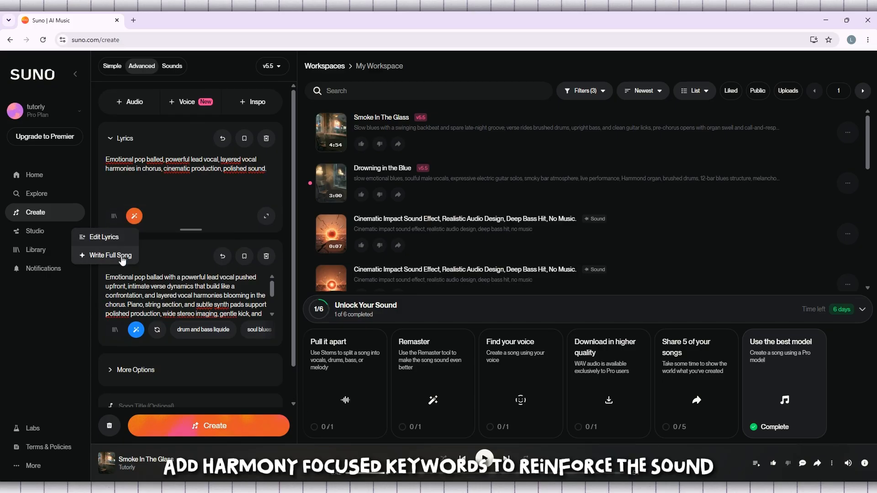
left_click(119, 255)
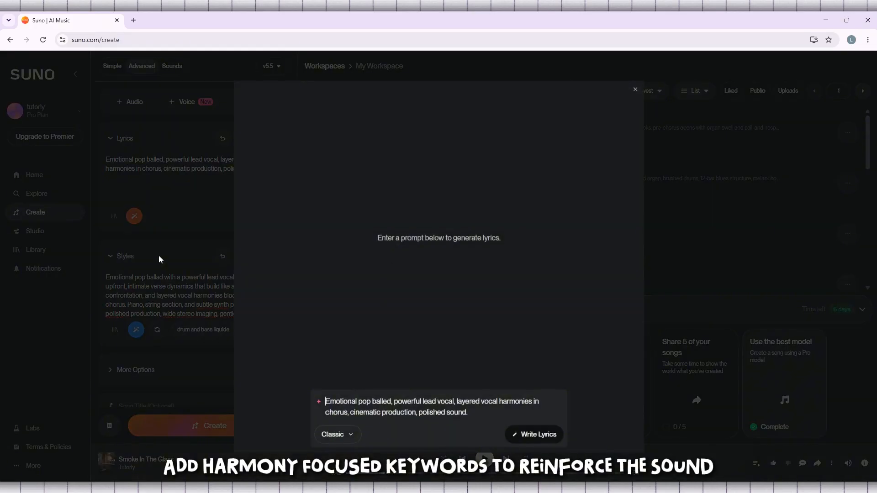
left_click(521, 441)
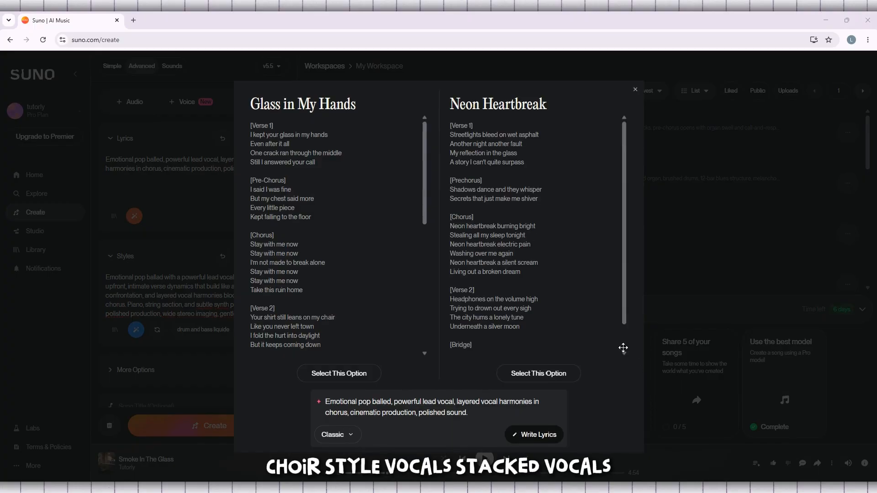
left_click(355, 374)
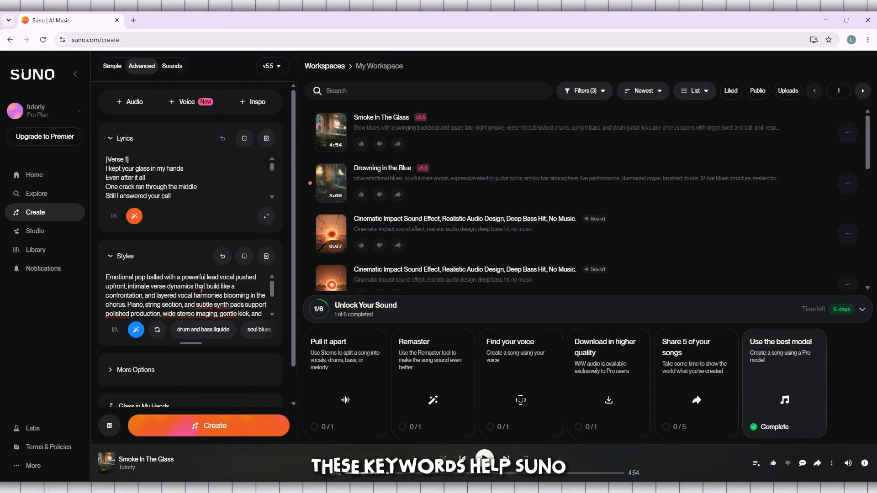
- Enlarge the styles box and read through the whole expanded style description, checking genre, vocal harmonies and production wording
left_click_drag(191, 343, 194, 365)
left_click_drag(232, 323, 94, 276)
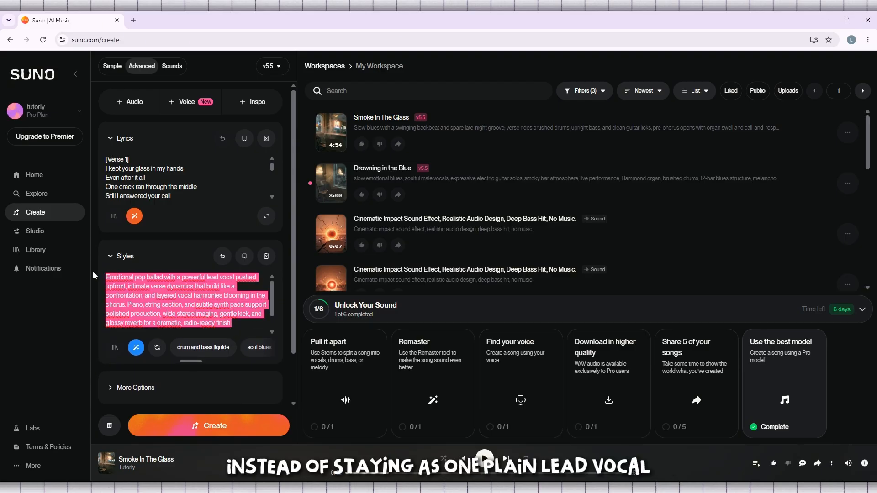
left_click(185, 296)
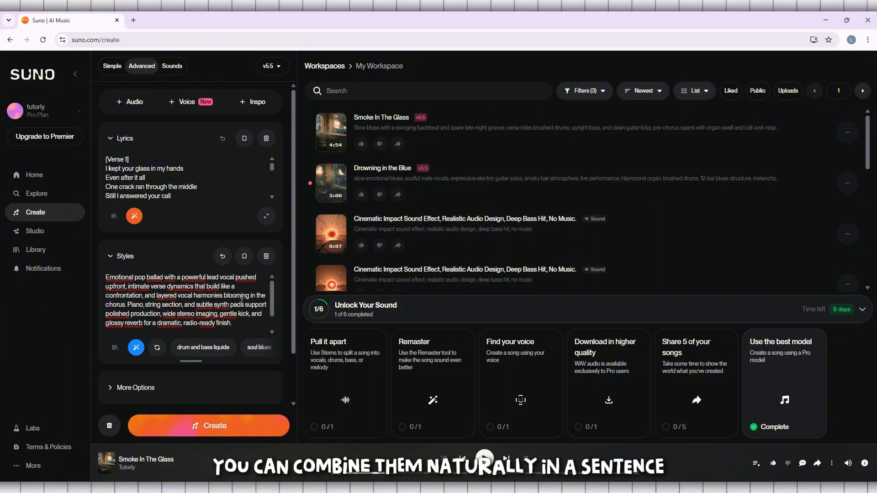
scroll(233, 304, "down", 1)
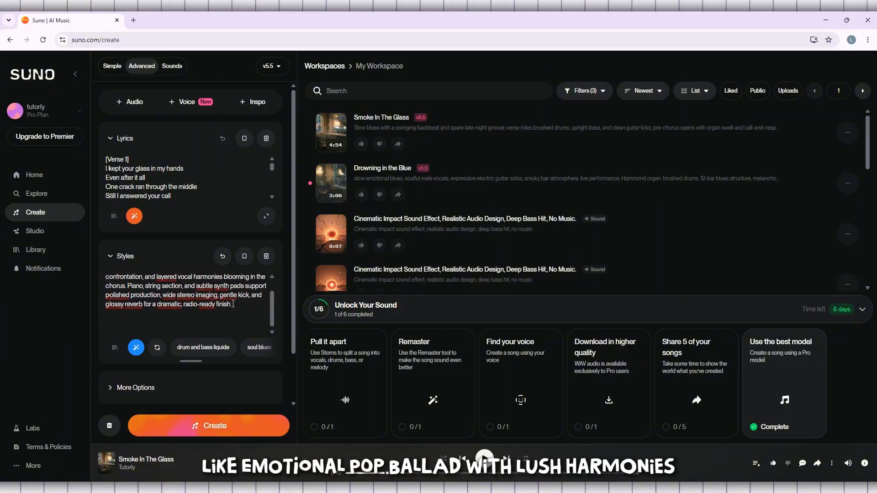
scroll(233, 304, "up", 1)
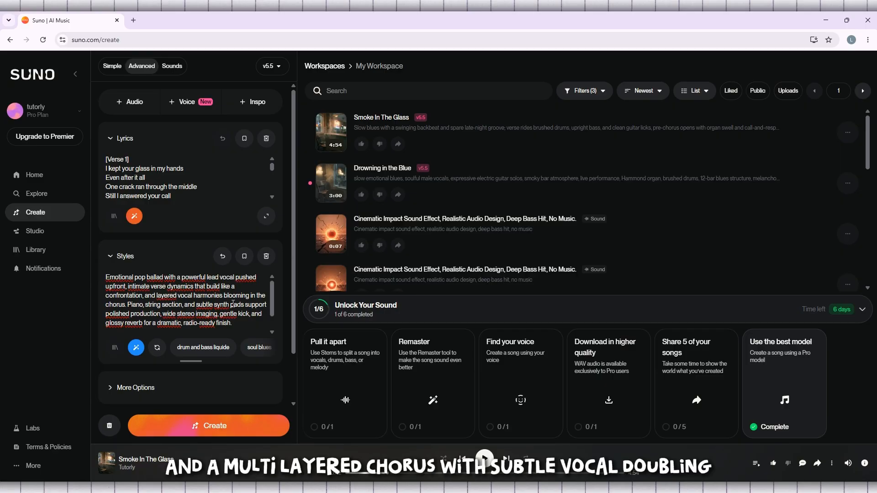
scroll(233, 303, "down", 1)
left_click_drag(242, 304, 95, 279)
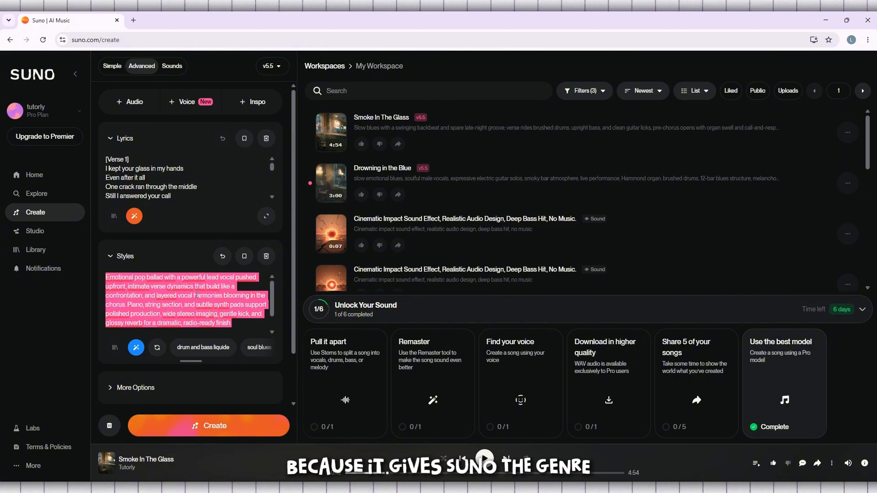
left_click(197, 295)
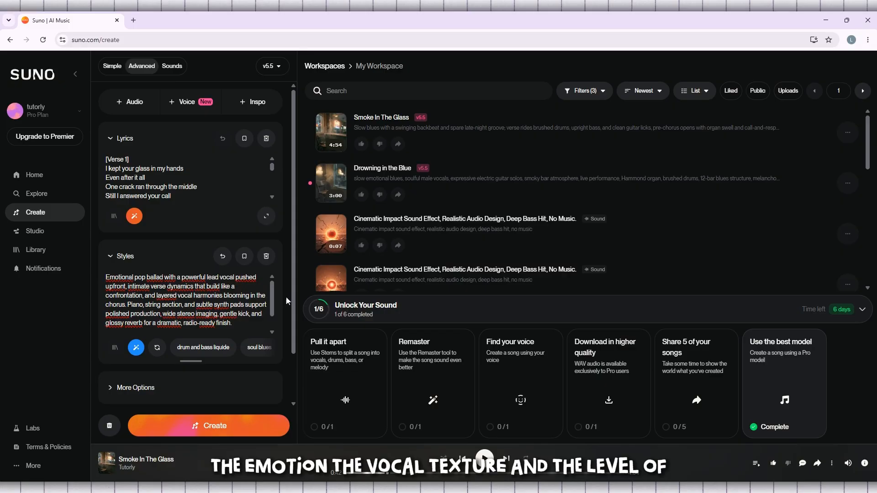
scroll(288, 297, "down", 1)
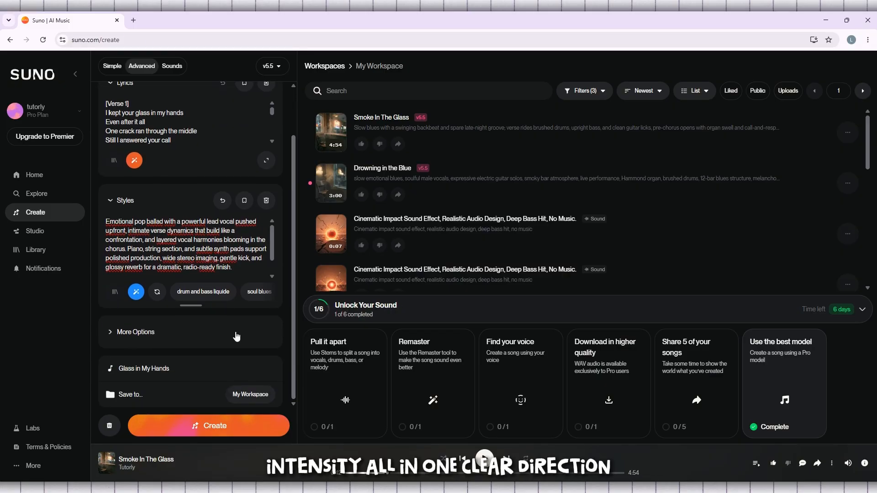
scroll(236, 337, "up", 1)
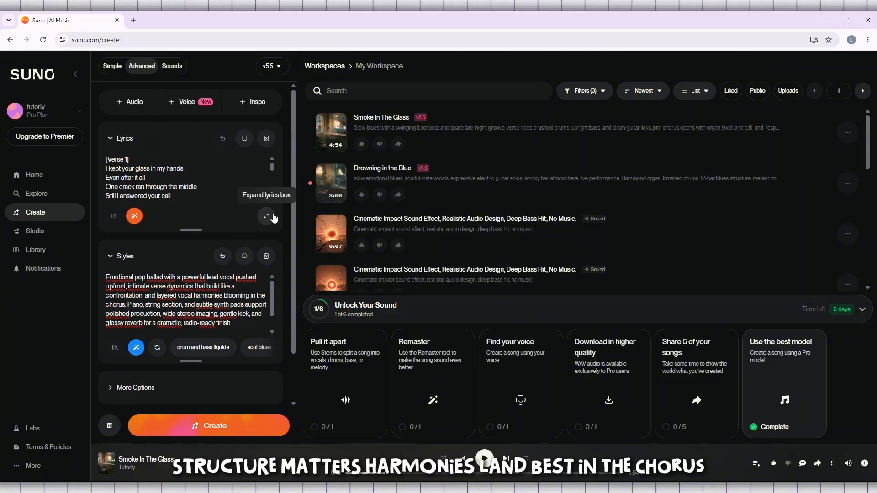
- Examine the generated lyrics' structure from the first verse to the final chorus, and compare it with the harmony wording in the styles
left_click_drag(196, 361, 196, 356)
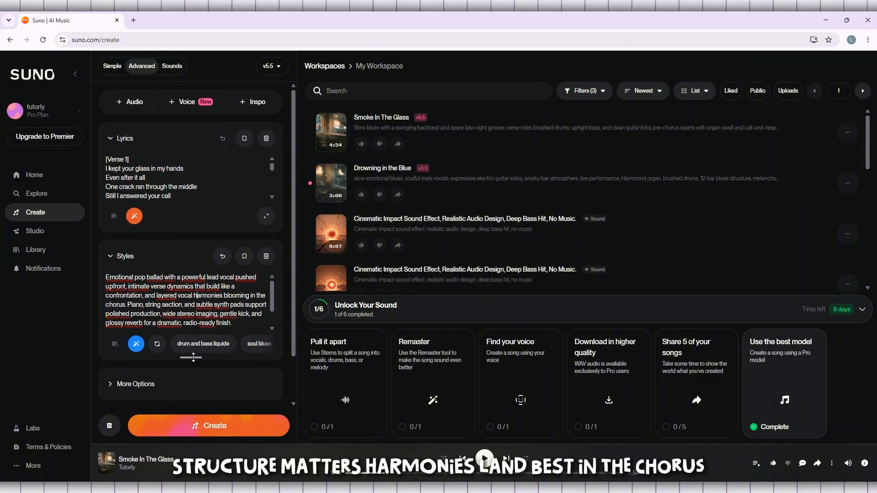
scroll(270, 274, "down", 1)
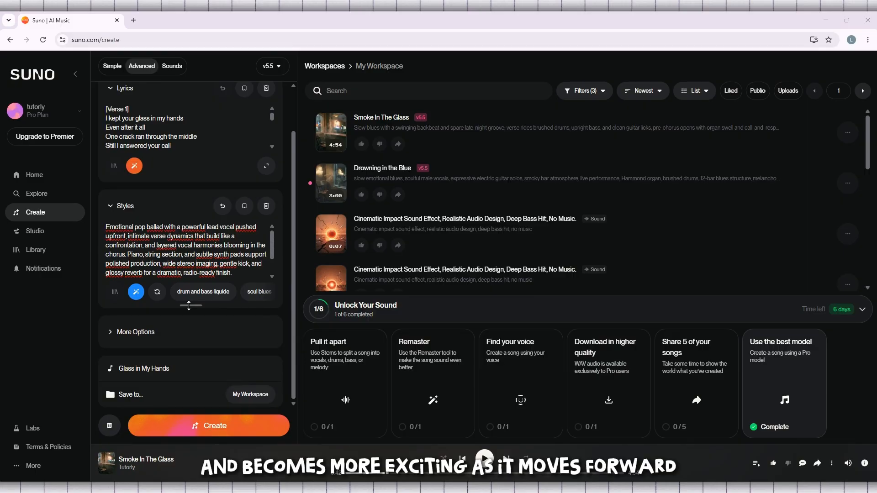
scroll(245, 194, "up", 2)
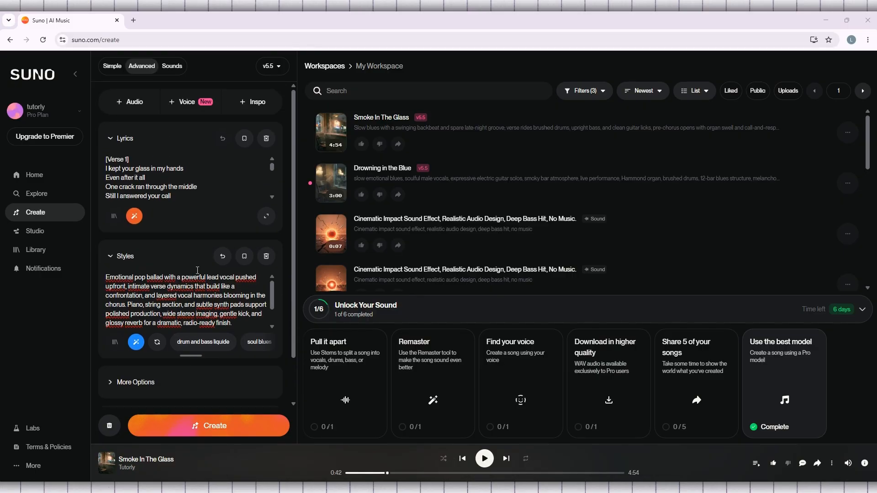
scroll(244, 194, "down", 5)
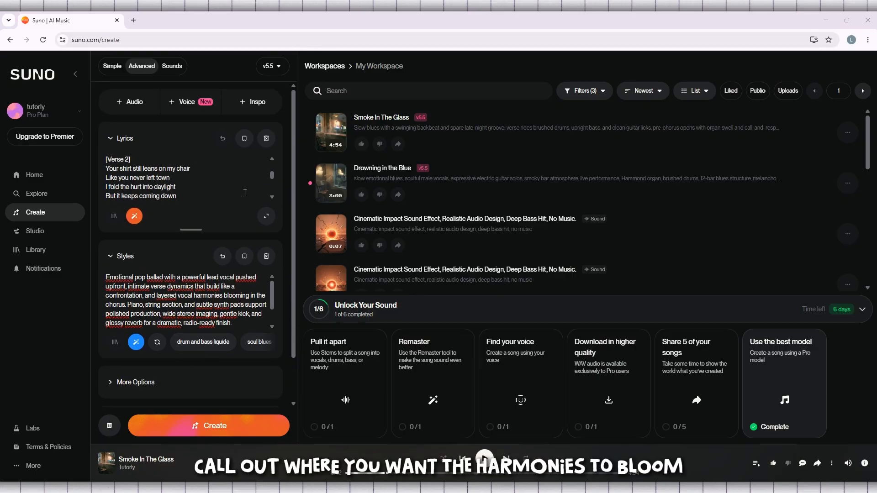
scroll(245, 193, "down", 6)
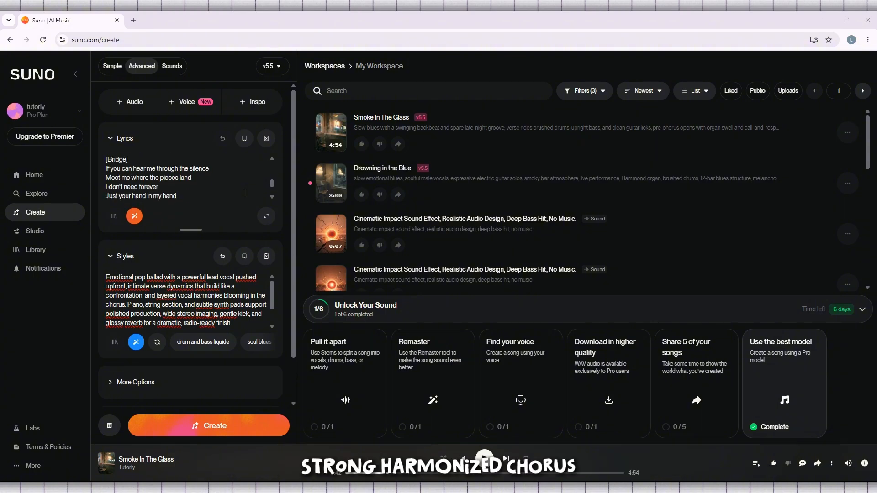
scroll(245, 193, "down", 3)
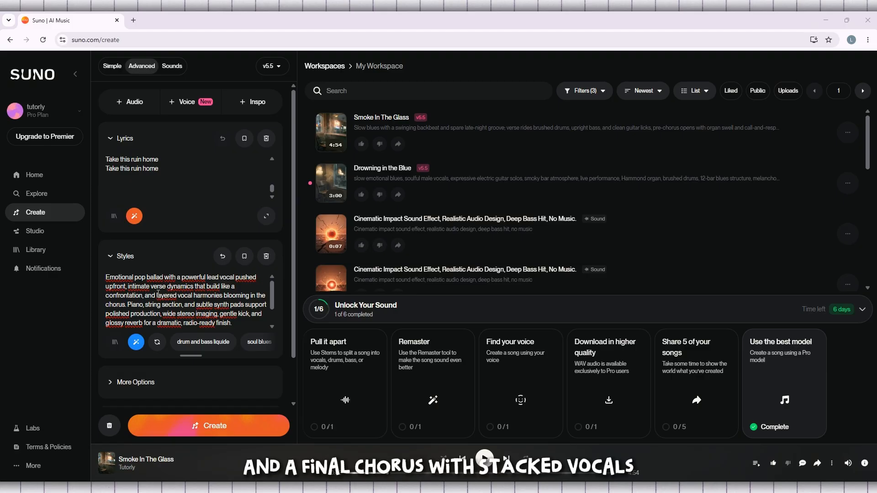
left_click_drag(156, 295, 248, 323)
left_click(248, 305)
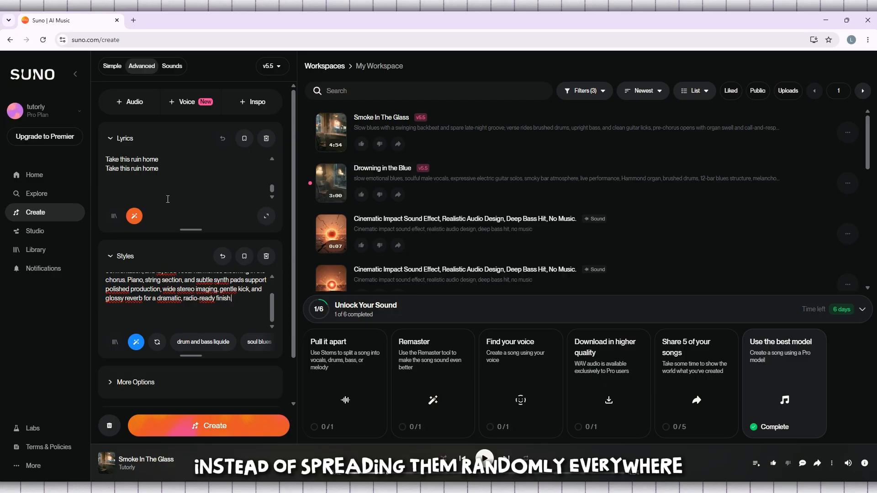
scroll(166, 189, "up", 5)
scroll(166, 189, "up", 10)
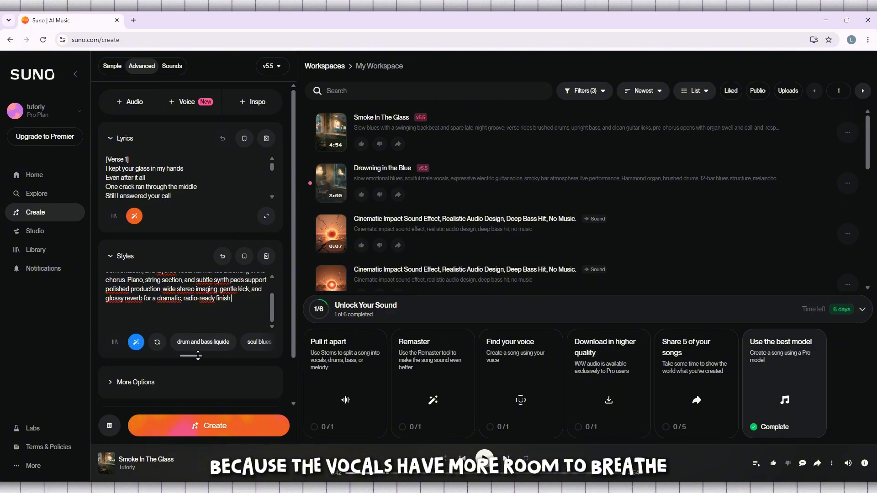
- Create the song from the "Glass in My Hands" lyrics and the expanded style description
left_click_drag(199, 355, 199, 351)
scroll(216, 322, "up", 2)
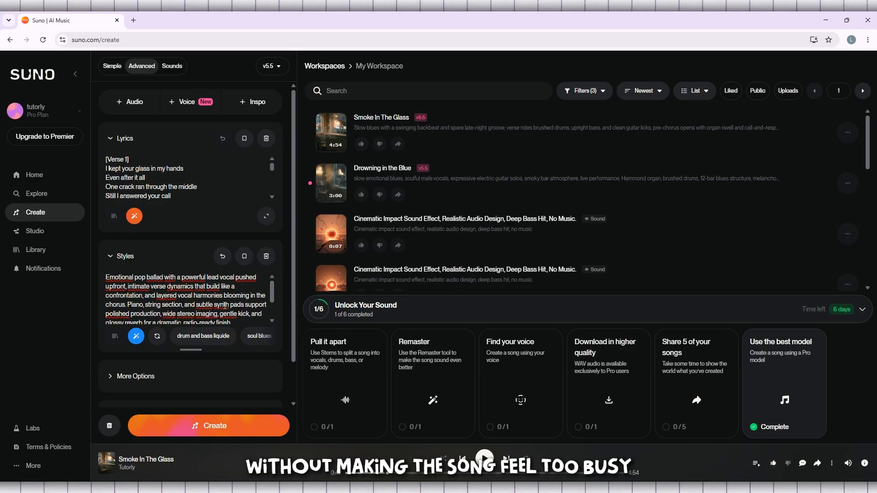
scroll(239, 299, "down", 3)
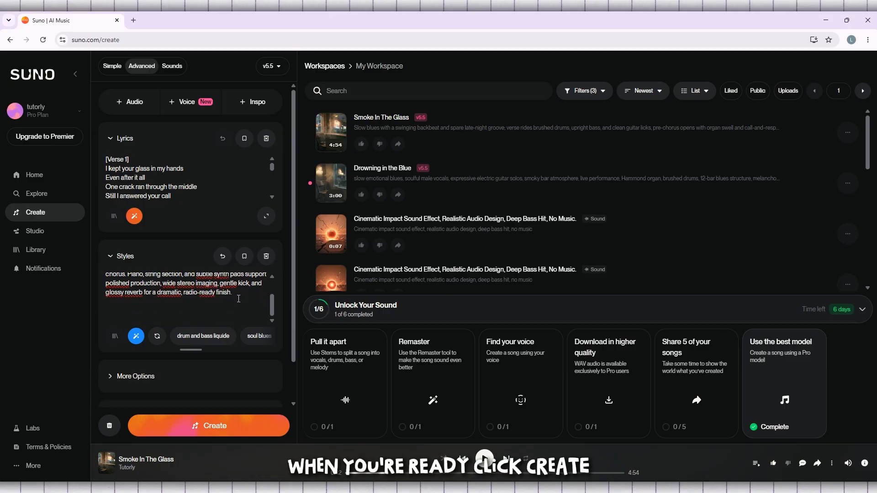
left_click(245, 417)
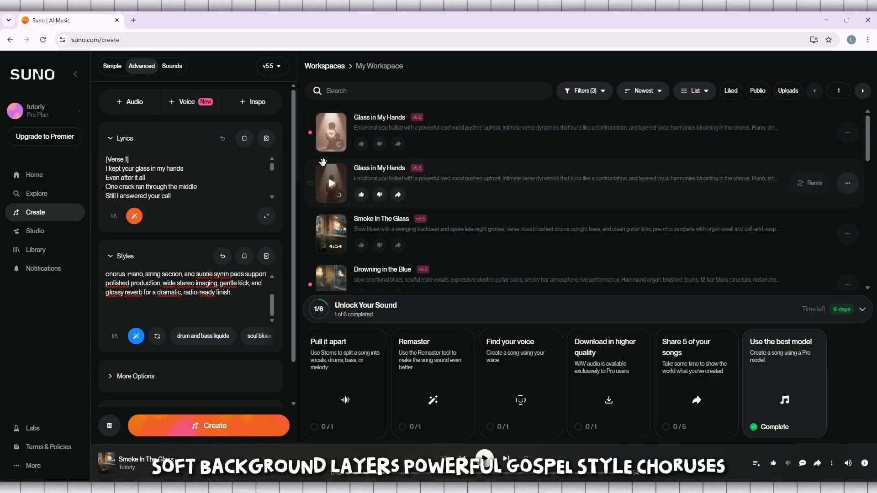
- Look over the chorus sections of the lyrics and play the first generated "Glass in My Hands" track
scroll(226, 174, "down", 5)
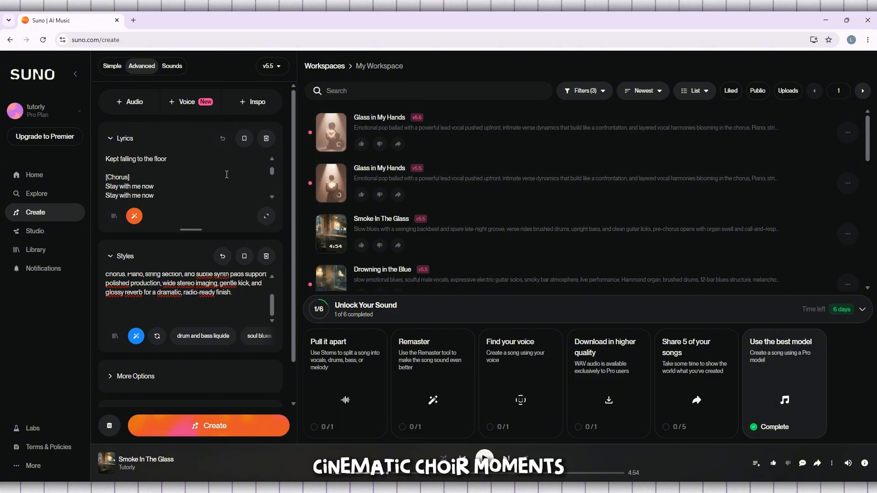
scroll(227, 174, "up", 3)
scroll(227, 174, "down", 4)
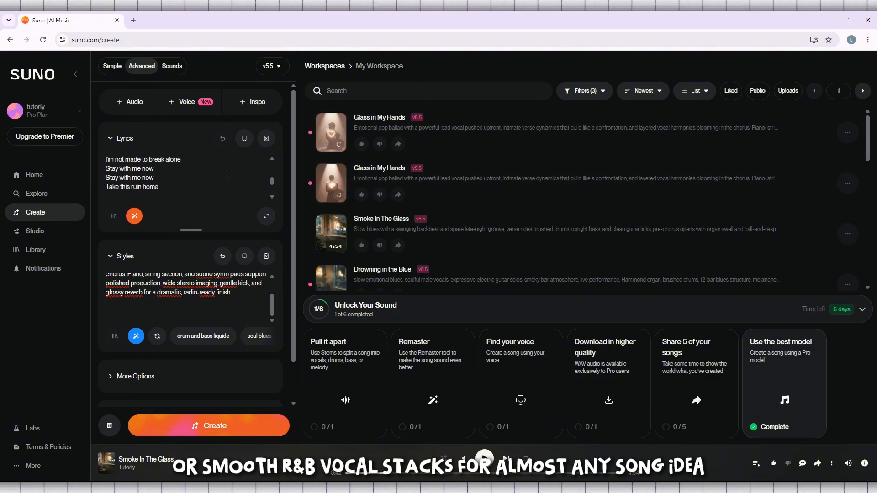
scroll(226, 174, "down", 3)
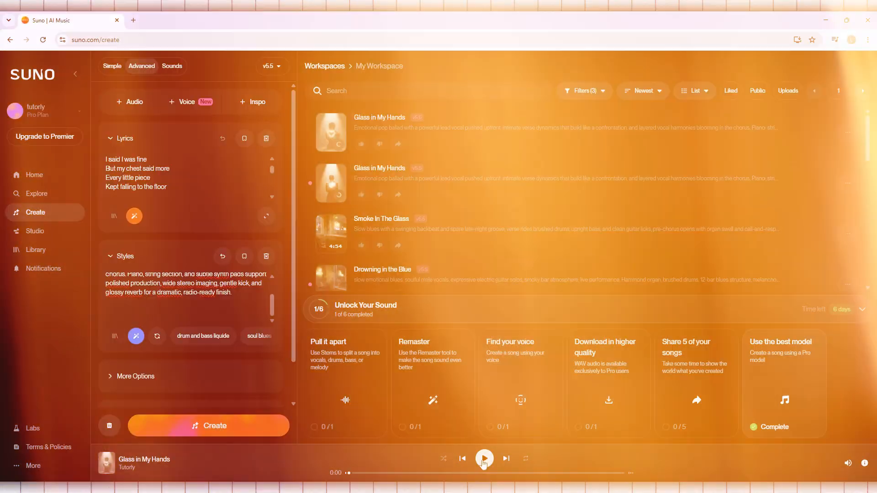
left_click(484, 459)
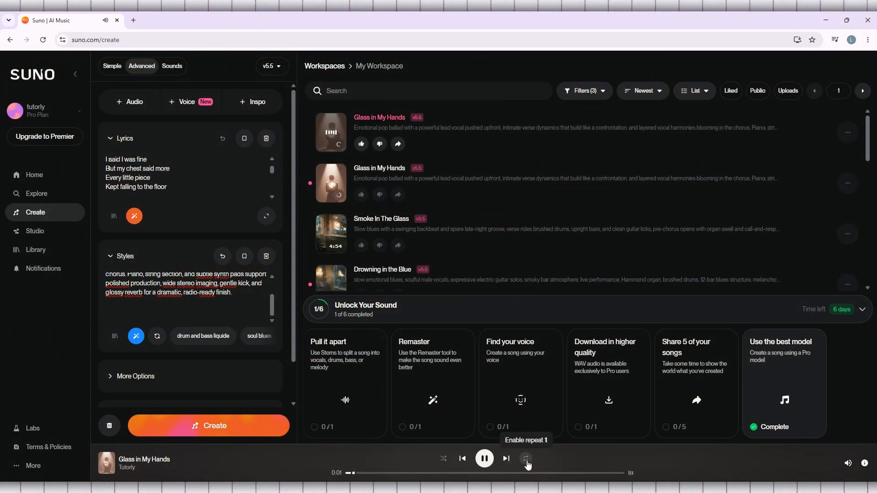